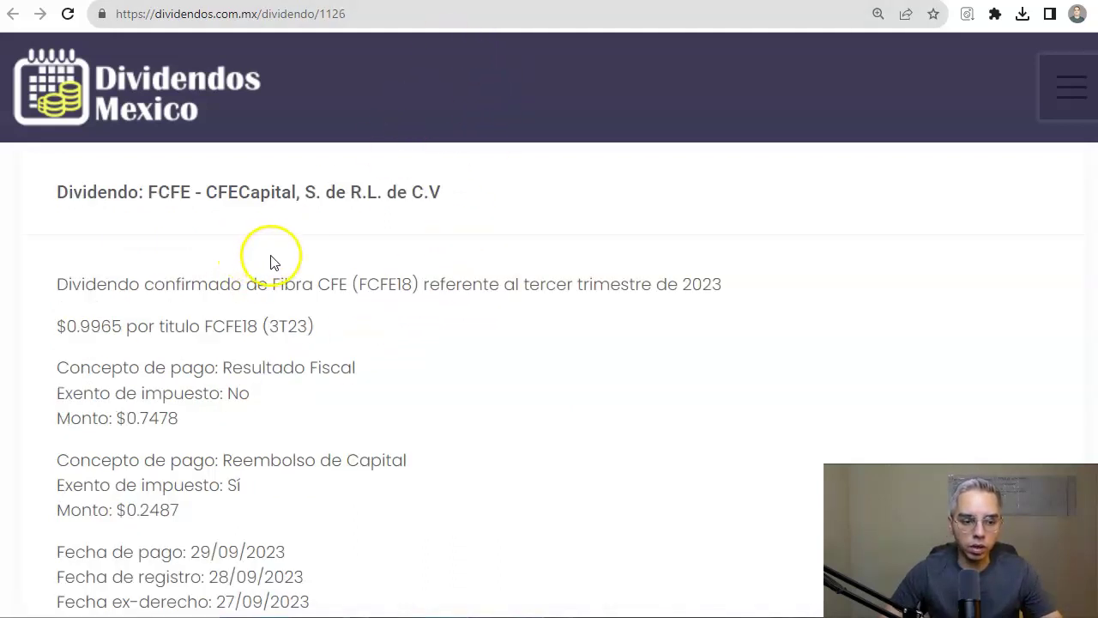
Examine the FCFE18 dividend per title for 3T23 and its Resultado Fiscal and Reembolso de Capital portions, highlighting the amounts
{"action": "scroll", "coordinate": [270, 258], "scroll_direction": "down", "scroll_amount": 2}
{"action": "scroll", "coordinate": [274, 245], "scroll_direction": "up", "scroll_amount": 2}
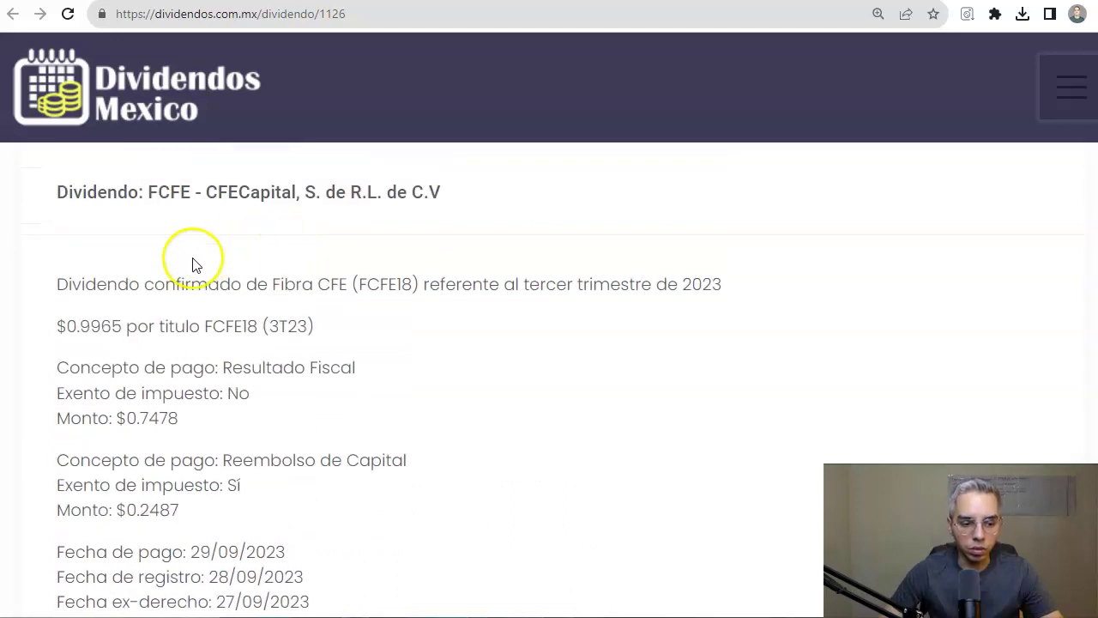
{"action": "left_click_drag", "start_coordinate": [67, 326], "coordinate": [212, 326]}
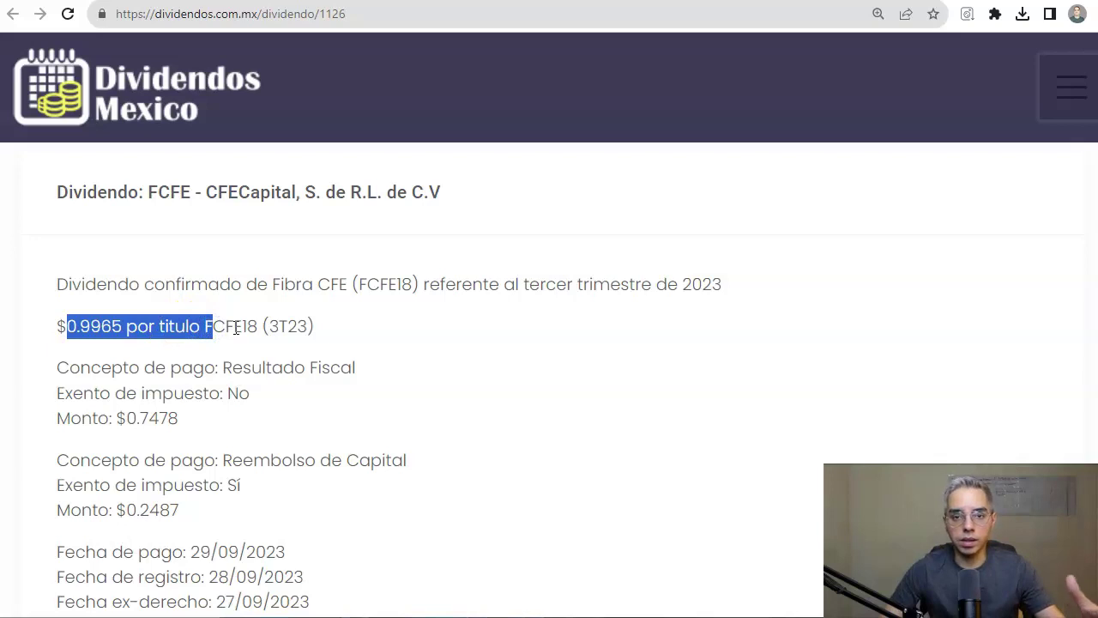
{"action": "left_click_drag", "start_coordinate": [256, 326], "coordinate": [334, 329]}
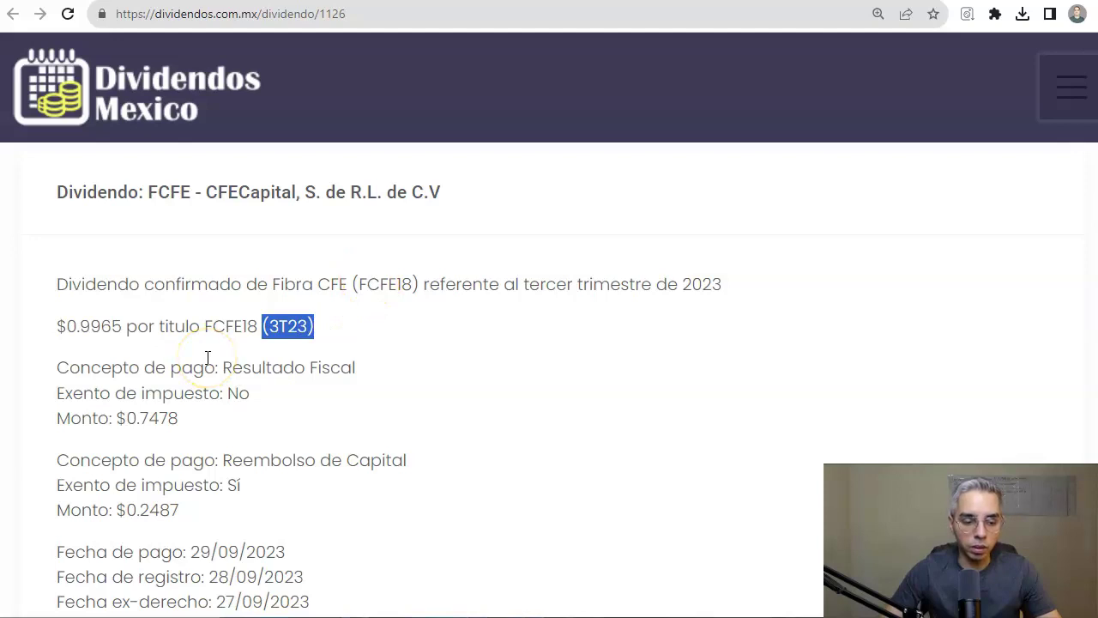
{"action": "left_click_drag", "start_coordinate": [223, 367], "coordinate": [358, 373]}
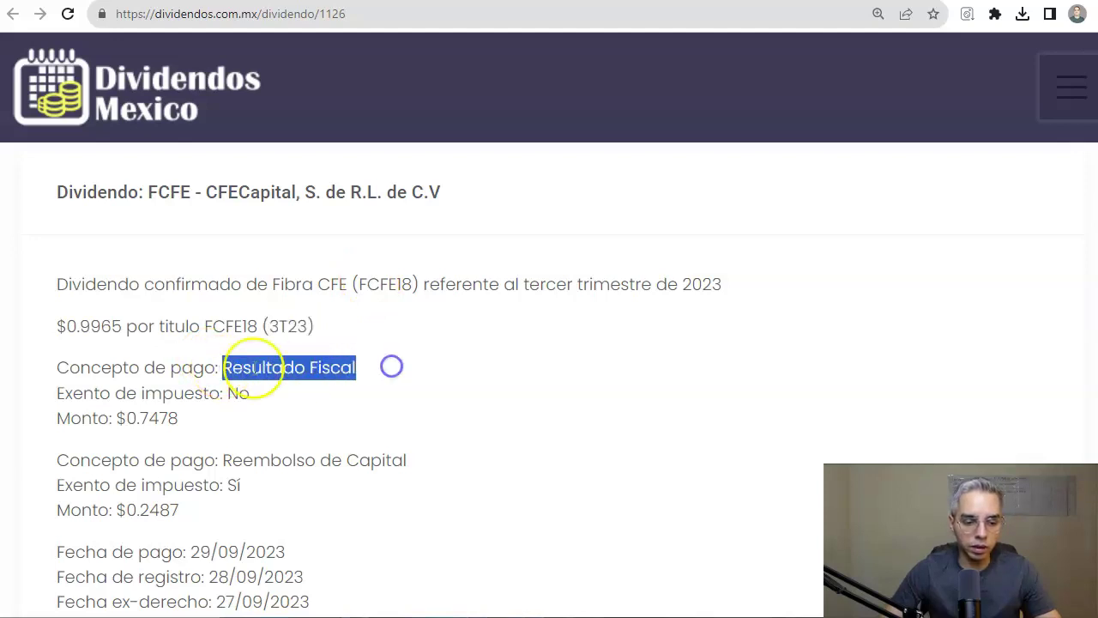
{"action": "left_click_drag", "start_coordinate": [127, 418], "coordinate": [220, 421]}
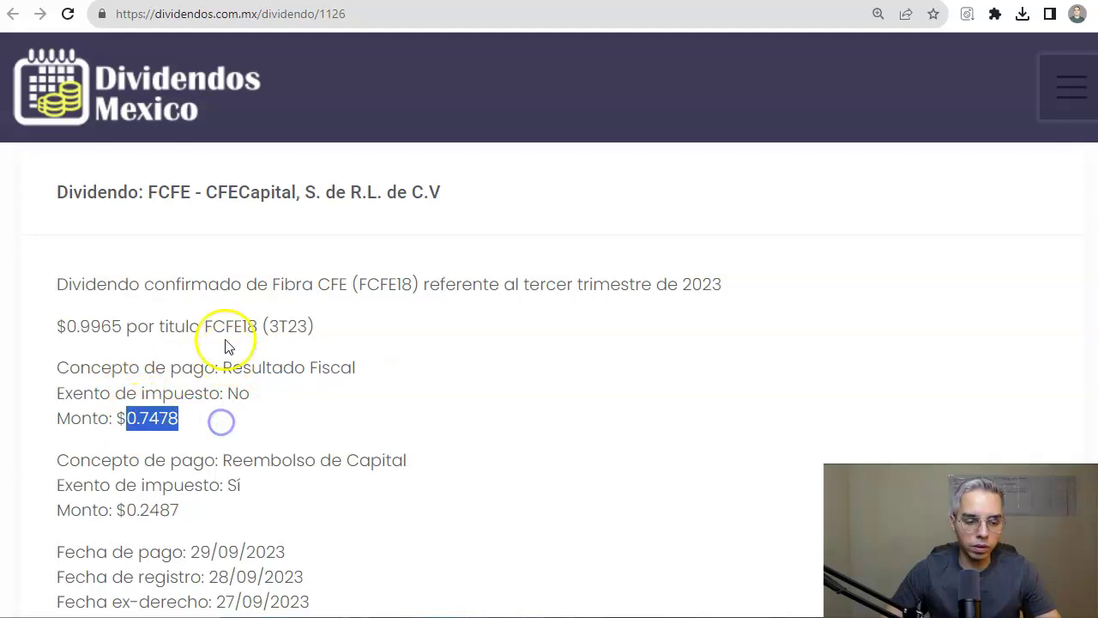
{"action": "scroll", "coordinate": [227, 355], "scroll_direction": "down", "scroll_amount": 1}
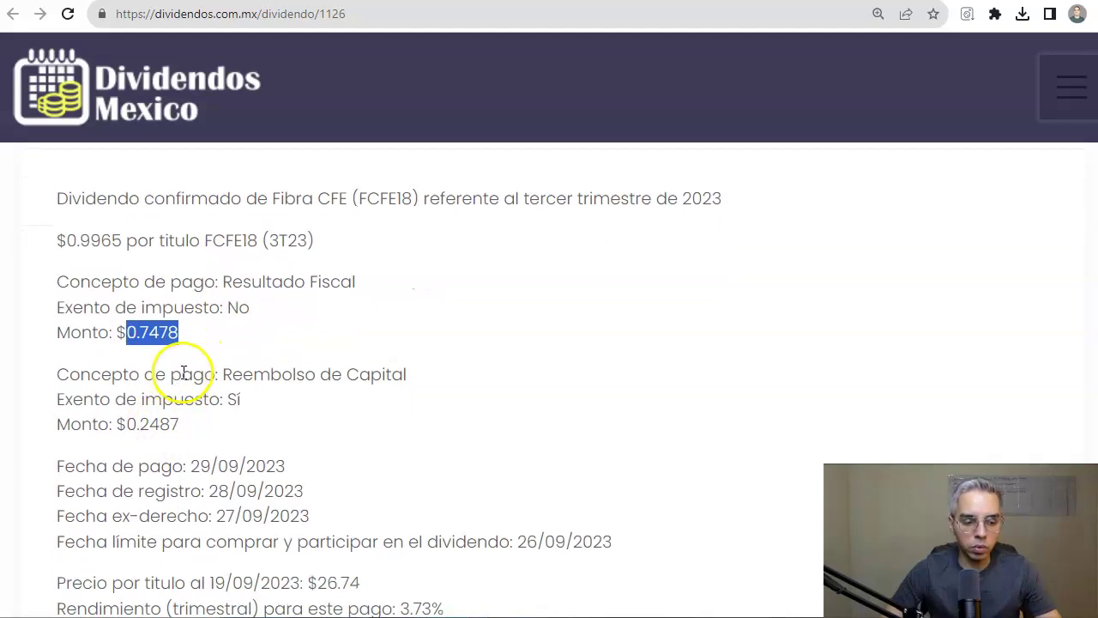
{"action": "left_click_drag", "start_coordinate": [138, 425], "coordinate": [221, 427]}
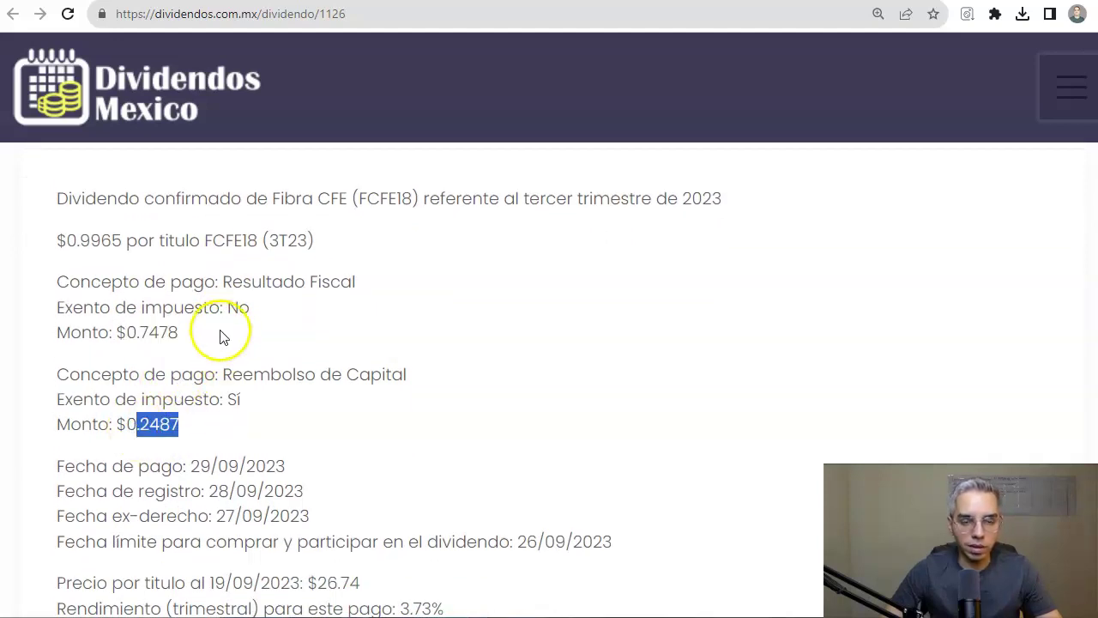
{"action": "left_click_drag", "start_coordinate": [225, 378], "coordinate": [417, 380]}
Review the FCFE18 payment date, ex-dividend date and purchase deadline, plus the price per title and quarterly yield, highlighting each value
{"action": "scroll", "coordinate": [154, 283], "scroll_direction": "down", "scroll_amount": 3}
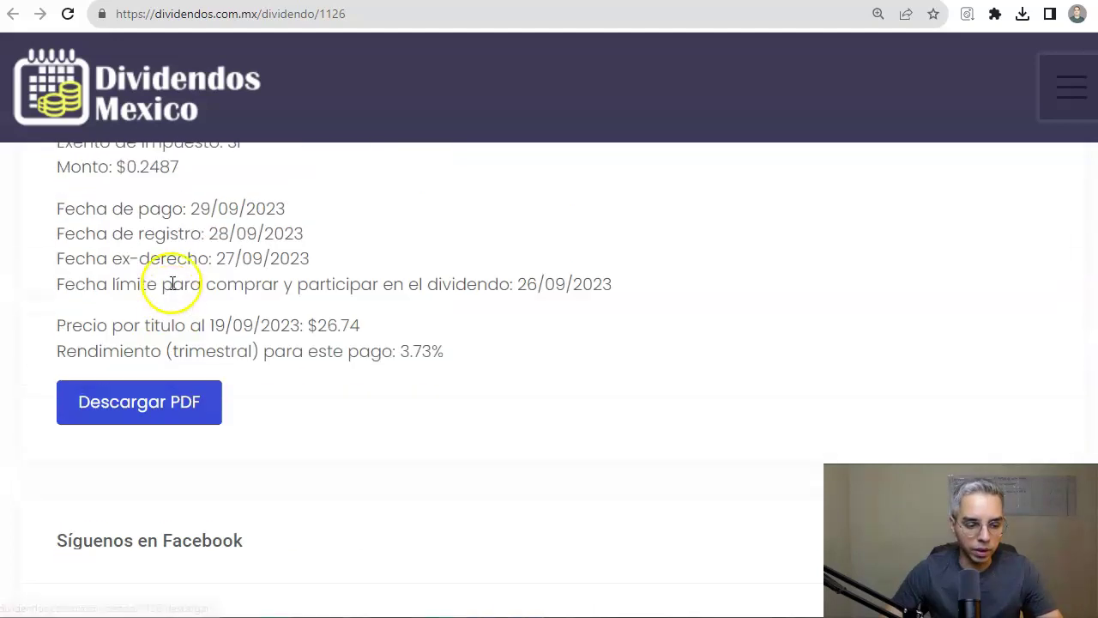
{"action": "scroll", "coordinate": [176, 283], "scroll_direction": "up", "scroll_amount": 2}
{"action": "left_click_drag", "start_coordinate": [182, 286], "coordinate": [240, 286]}
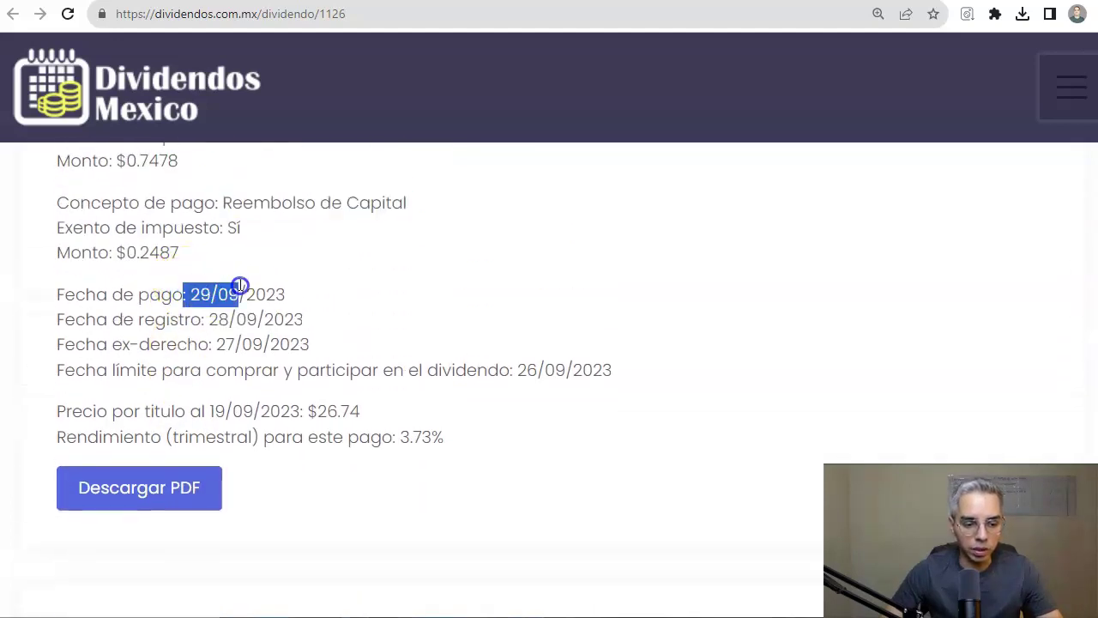
{"action": "left_click", "coordinate": [221, 345]}
{"action": "left_click_drag", "start_coordinate": [221, 345], "coordinate": [351, 346]}
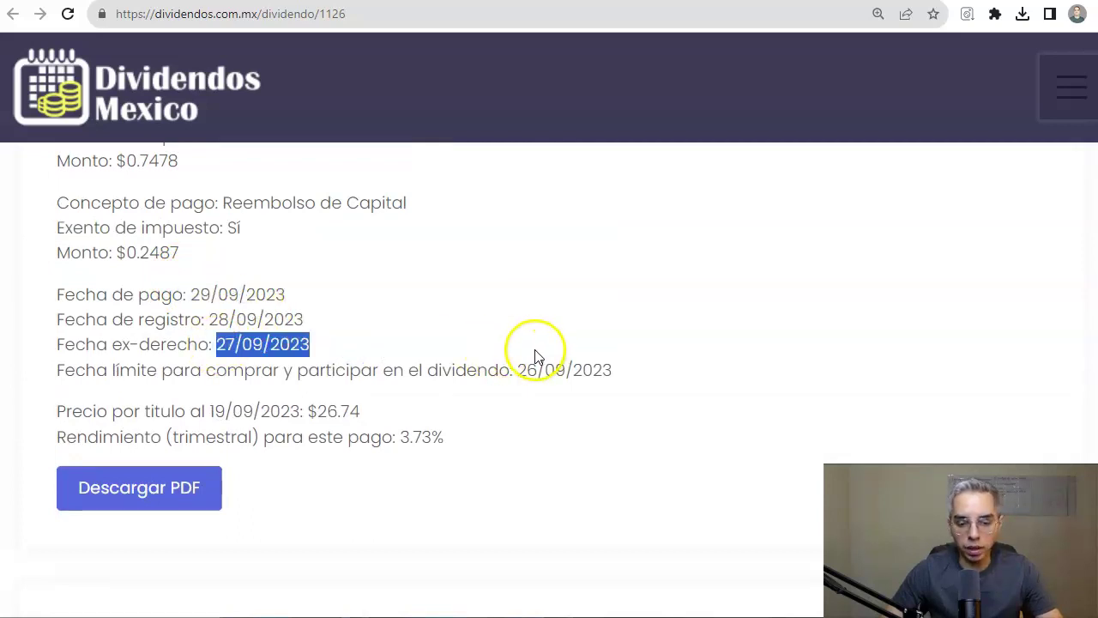
{"action": "left_click_drag", "start_coordinate": [511, 370], "coordinate": [603, 370]}
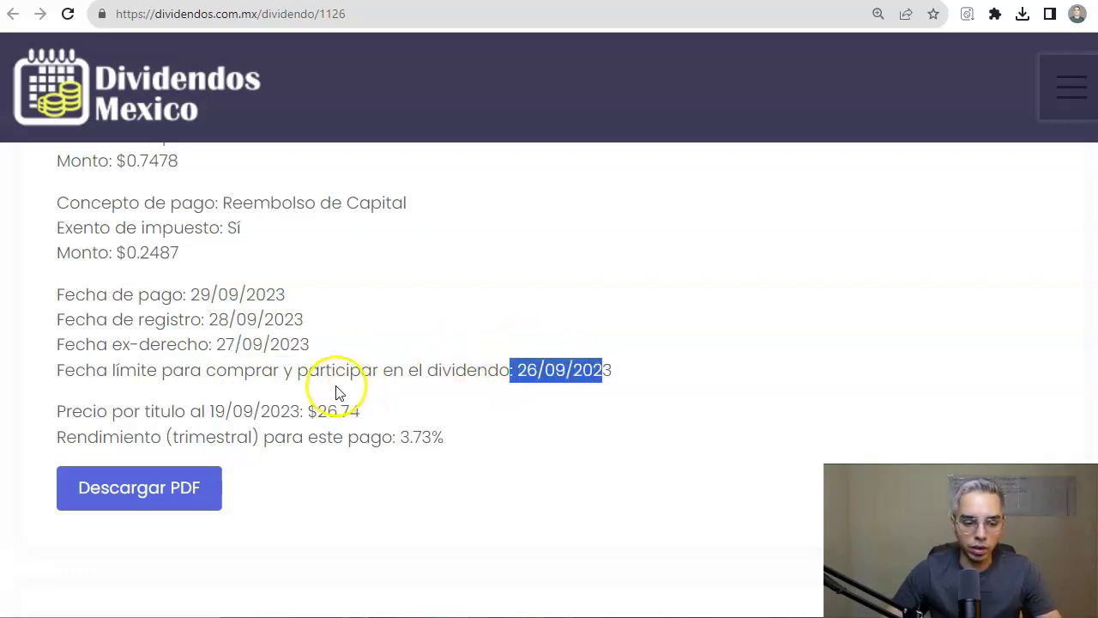
{"action": "left_click_drag", "start_coordinate": [307, 411], "coordinate": [448, 409]}
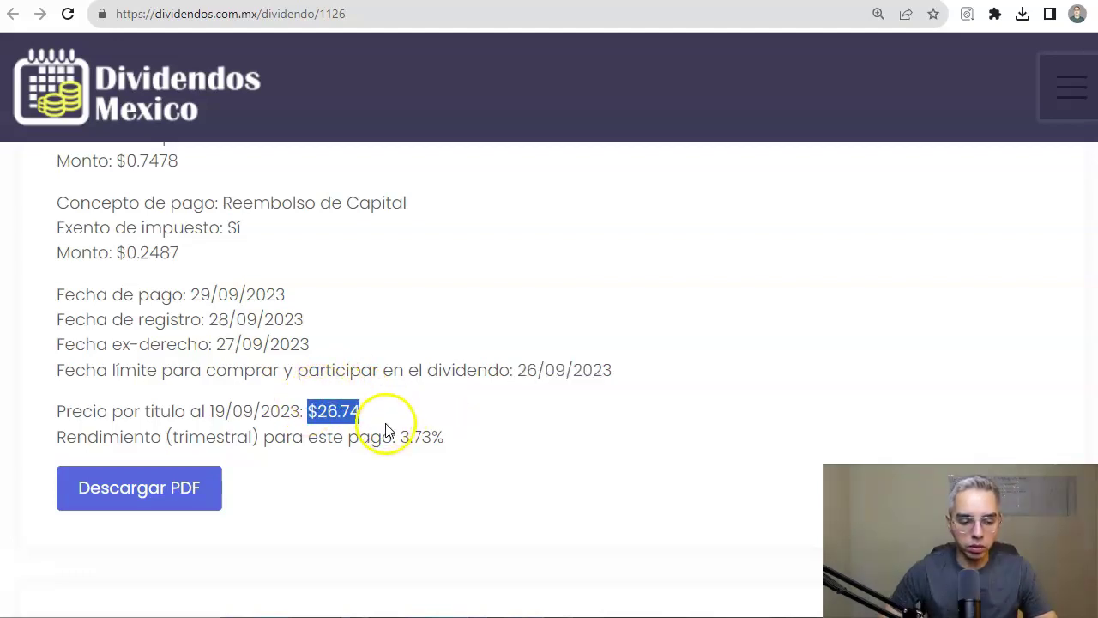
{"action": "left_click_drag", "start_coordinate": [393, 437], "coordinate": [489, 437]}
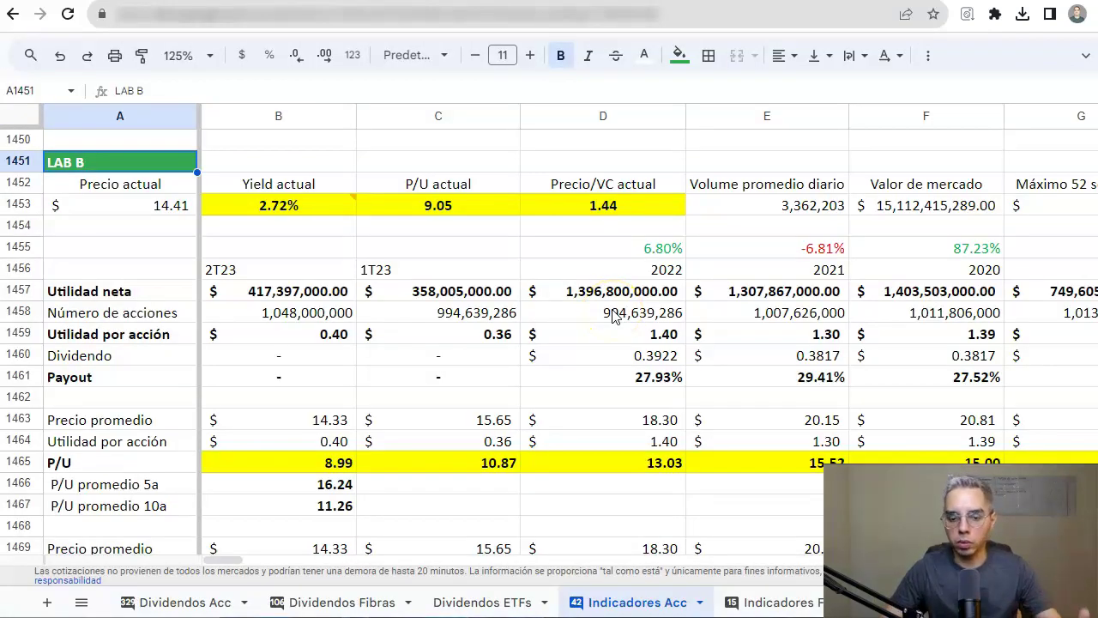
Compare the 2022 earnings per share with the 2022 dividend in the LAB B block of the Indicadores Acc sheet
{"action": "left_click", "coordinate": [579, 335]}
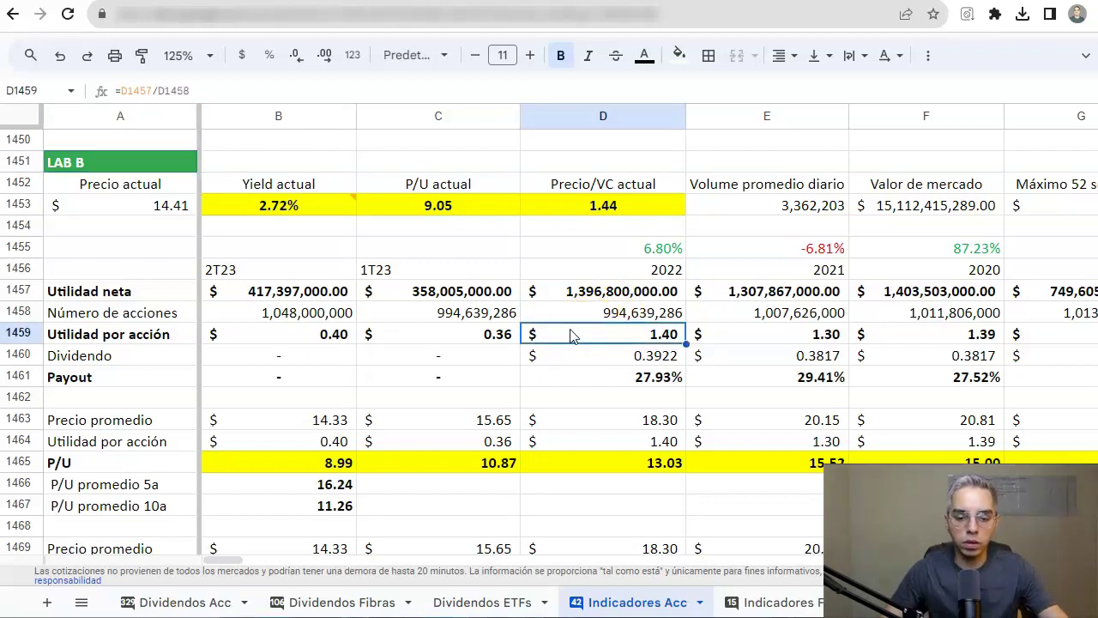
{"action": "left_click", "coordinate": [572, 347]}
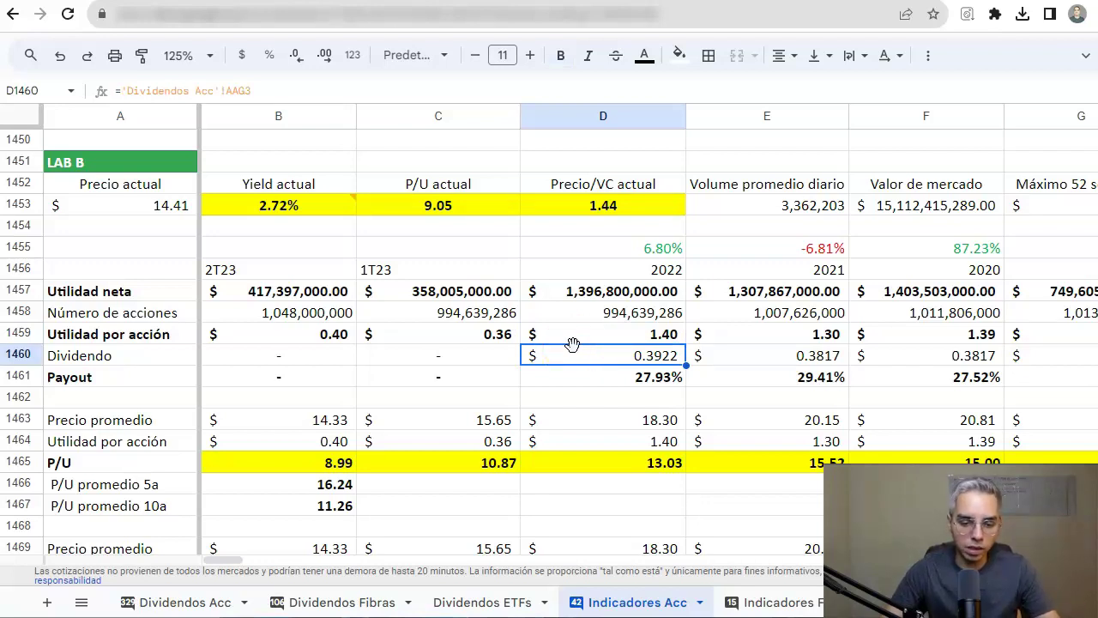
{"action": "left_click", "coordinate": [578, 347]}
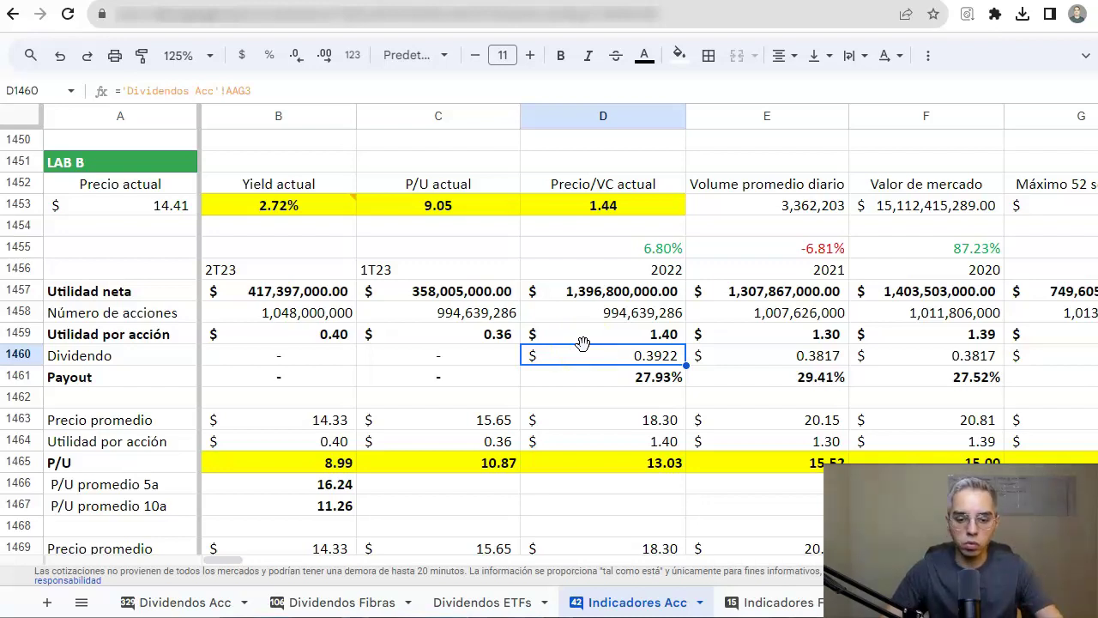
{"action": "left_click", "coordinate": [589, 334]}
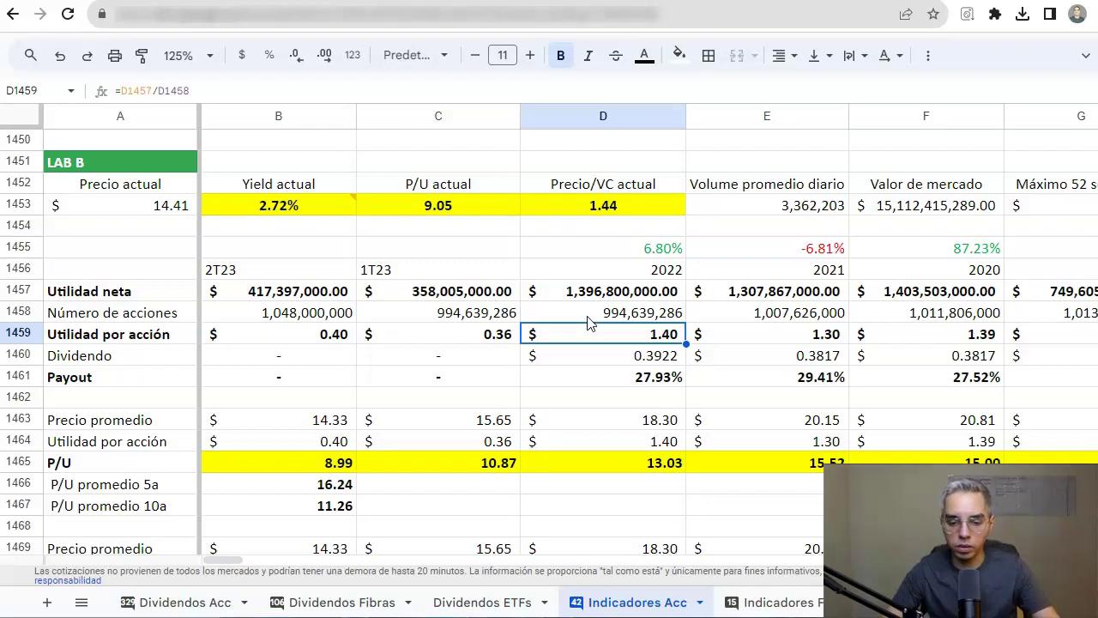
Read the comment on LAB B's current yield and examine the net income for 2T23 and 1T23
{"action": "left_click", "coordinate": [302, 207]}
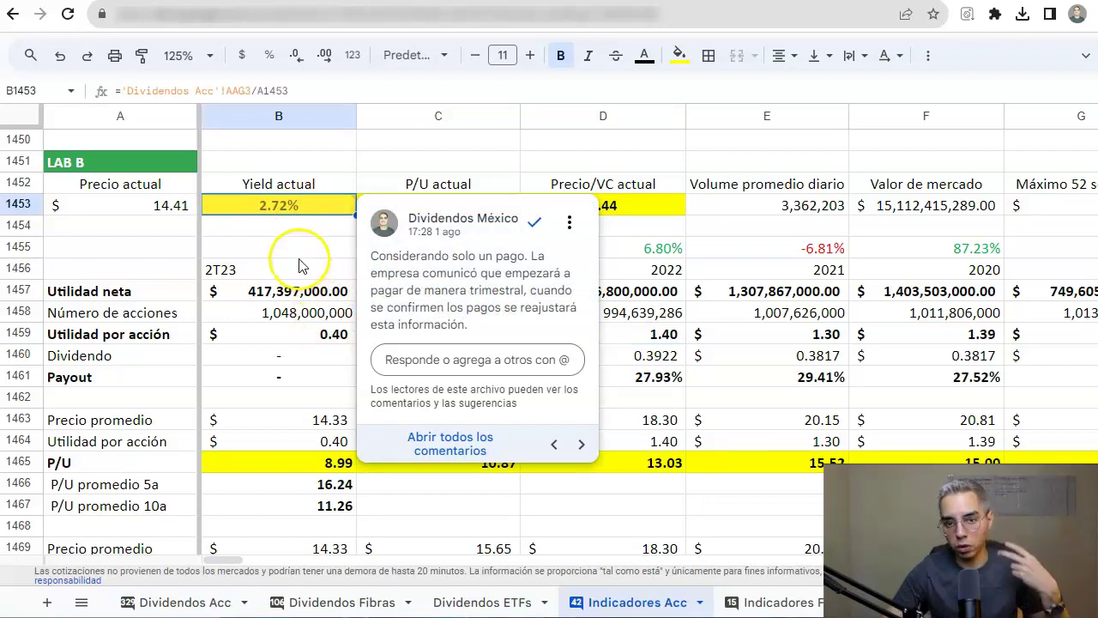
{"action": "left_click", "coordinate": [294, 249]}
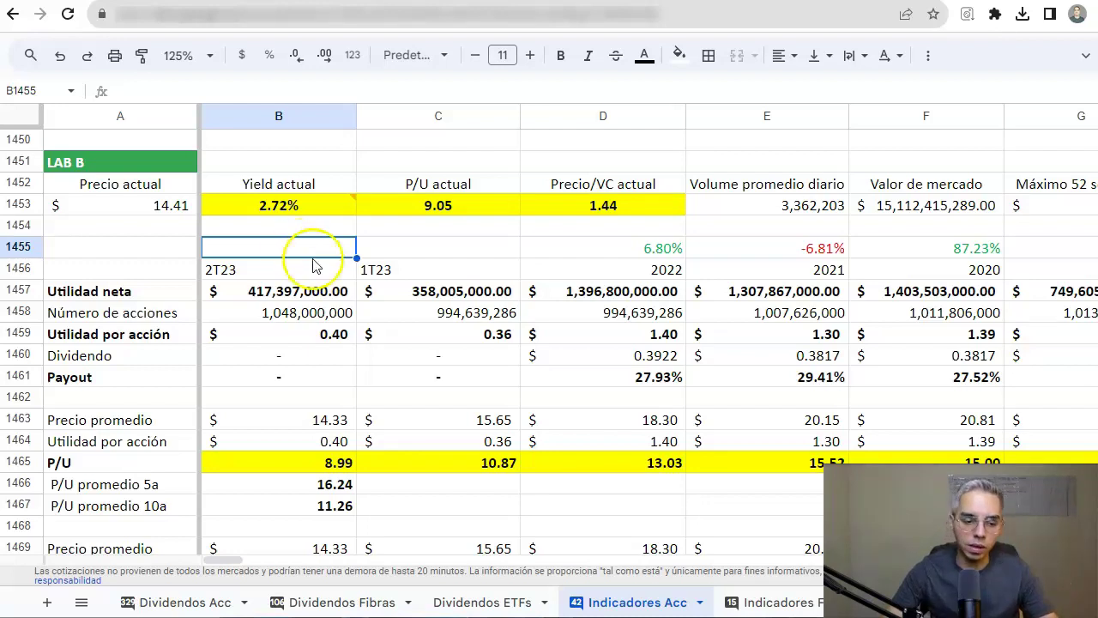
{"action": "left_click_drag", "start_coordinate": [334, 293], "coordinate": [442, 293]}
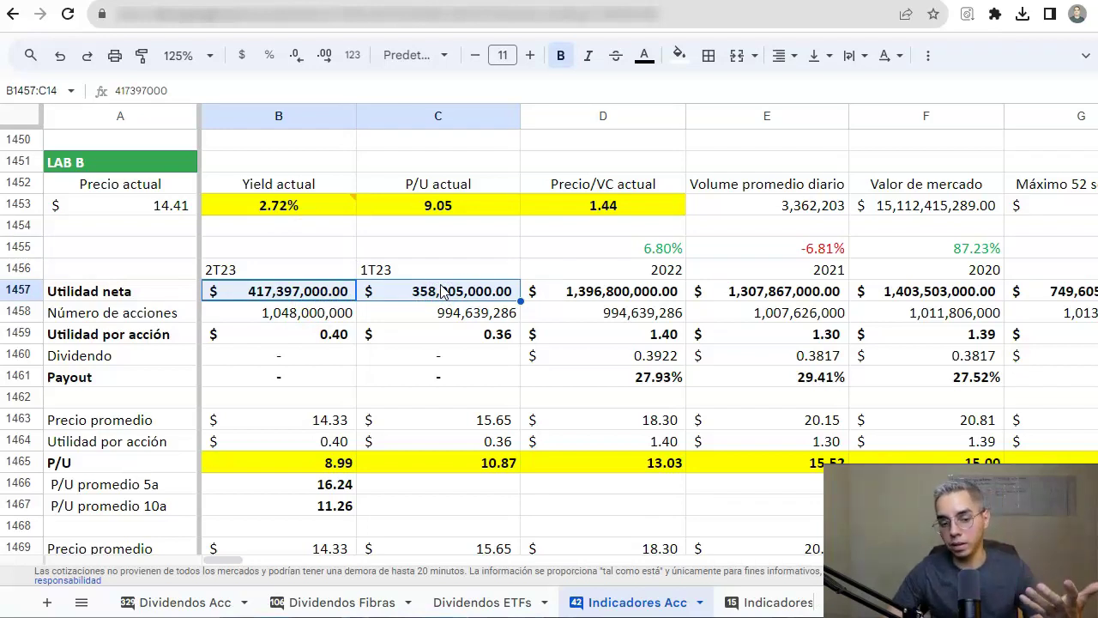
{"action": "left_click", "coordinate": [460, 302]}
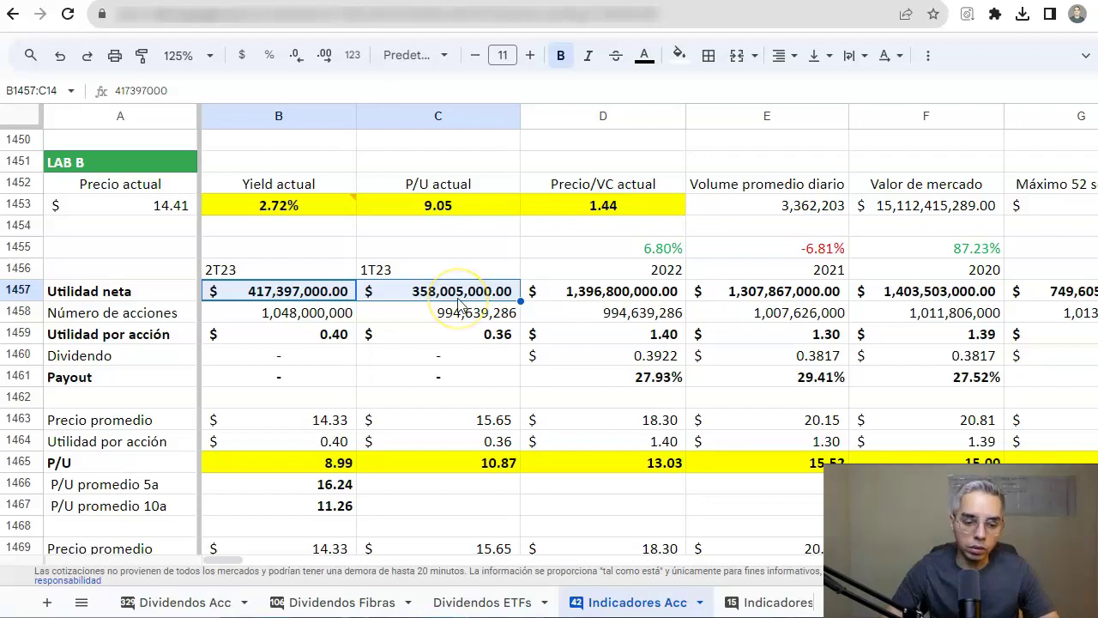
Review the LABB - Genomma Lab dividend history in the Dividendos Acc sheet, highlighting the years from 2019 back to 2013
{"action": "left_click", "coordinate": [518, 290]}
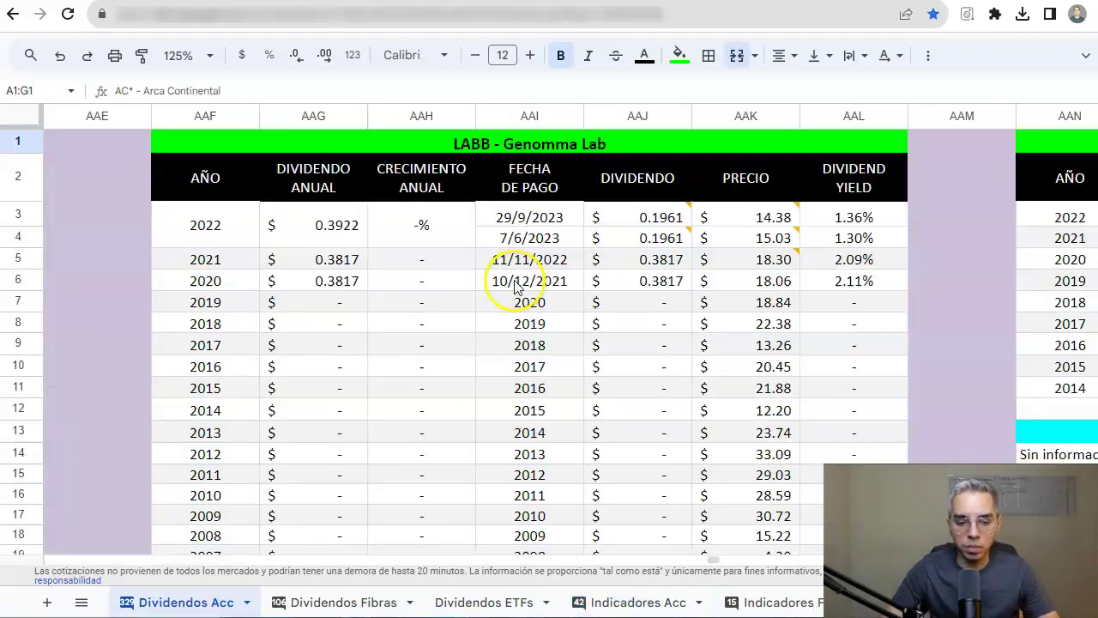
{"action": "left_click", "coordinate": [505, 289]}
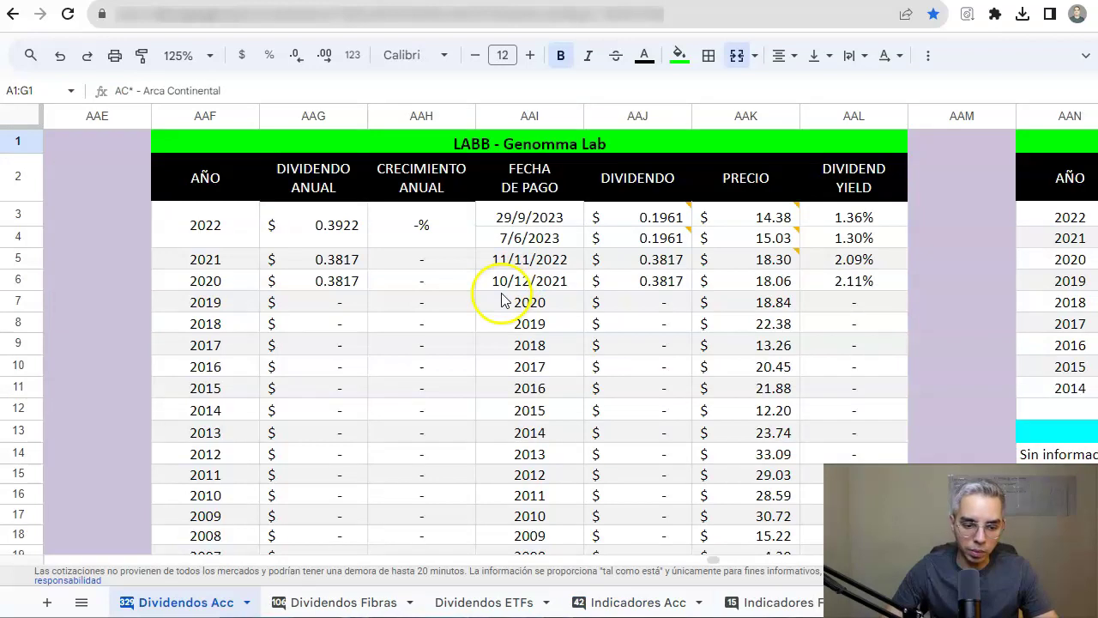
{"action": "left_click_drag", "start_coordinate": [317, 304], "coordinate": [824, 424]}
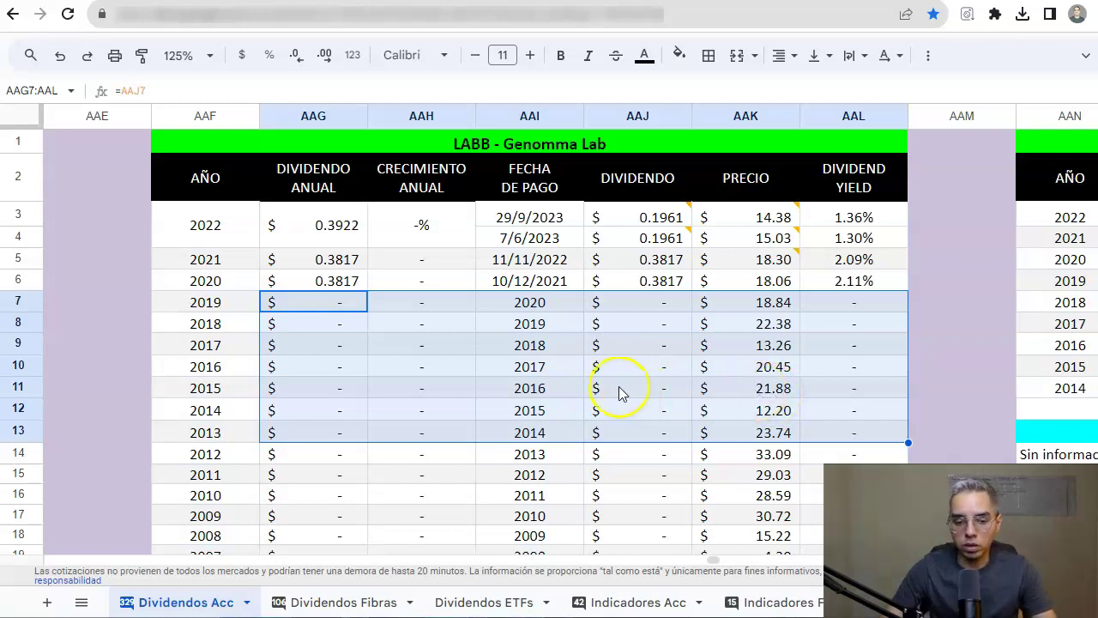
{"action": "left_click", "coordinate": [324, 302]}
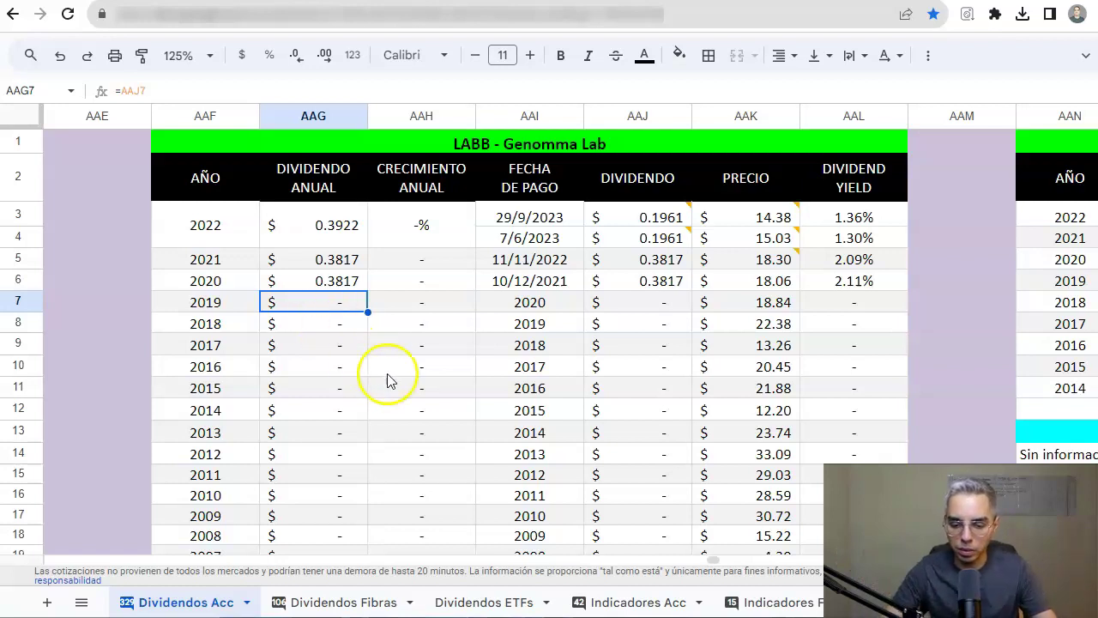
Open the Dividendos Fibras sheet and compare FCFE18's third-quarter dividends for 2023, 2022 and 2021
{"action": "key", "text": "ctrl+Page_Down"}
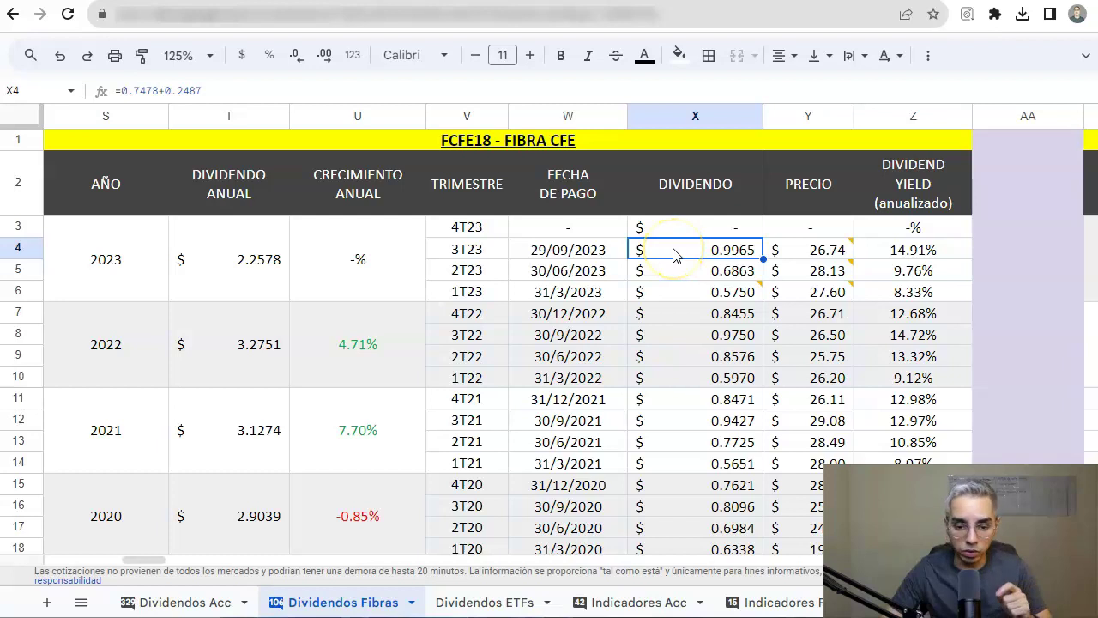
{"action": "left_click", "coordinate": [632, 244]}
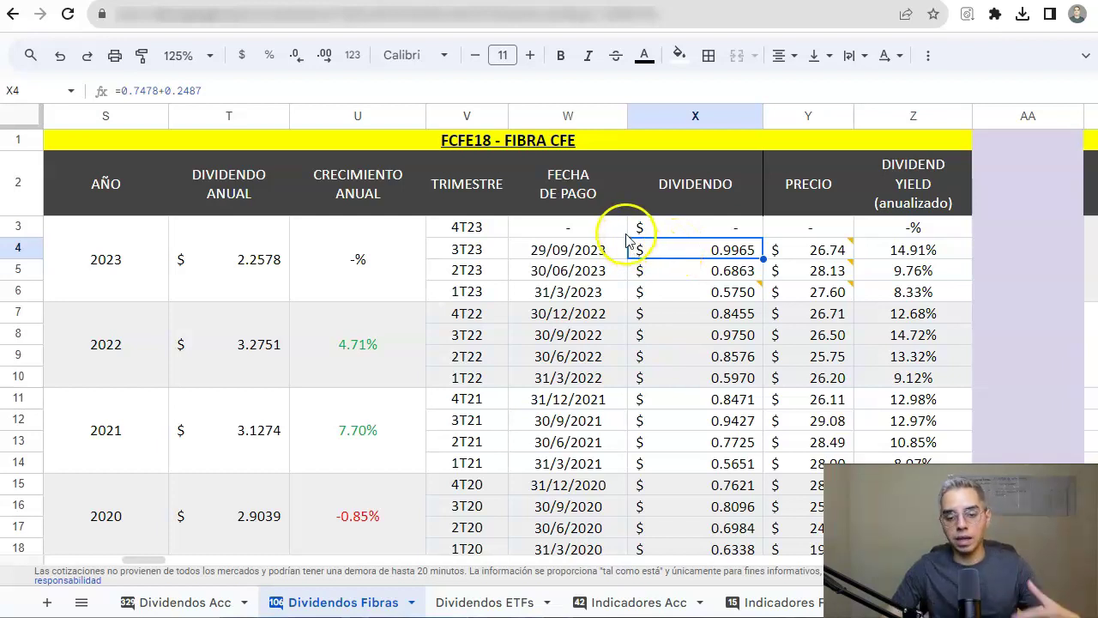
{"action": "scroll", "coordinate": [669, 260], "scroll_direction": "down", "scroll_amount": 1}
{"action": "left_click", "coordinate": [684, 255]}
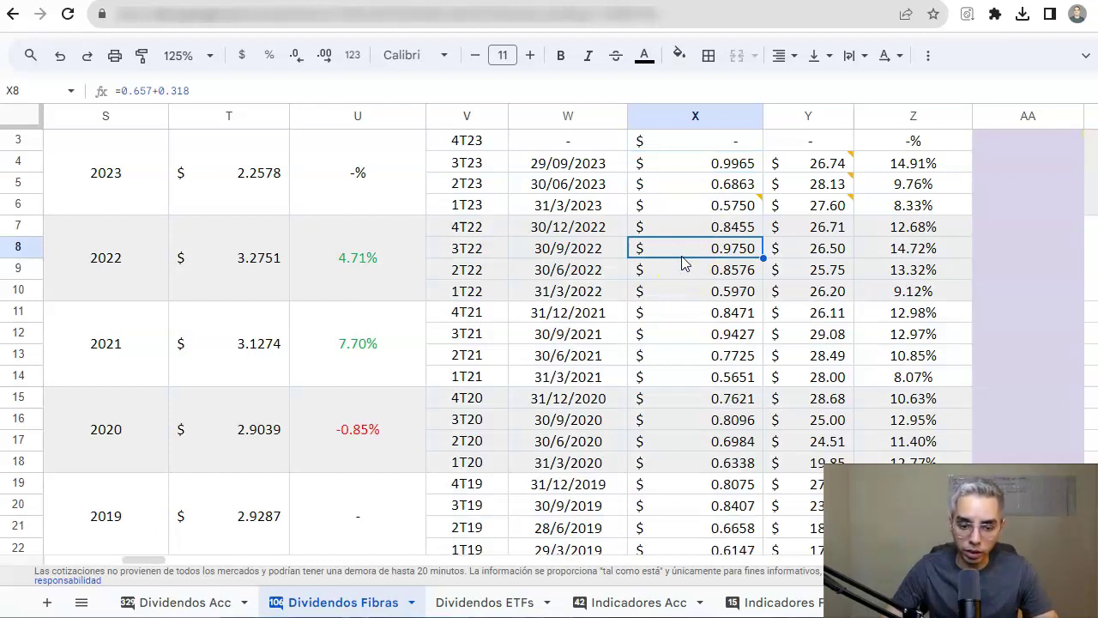
{"action": "left_click", "coordinate": [466, 227]}
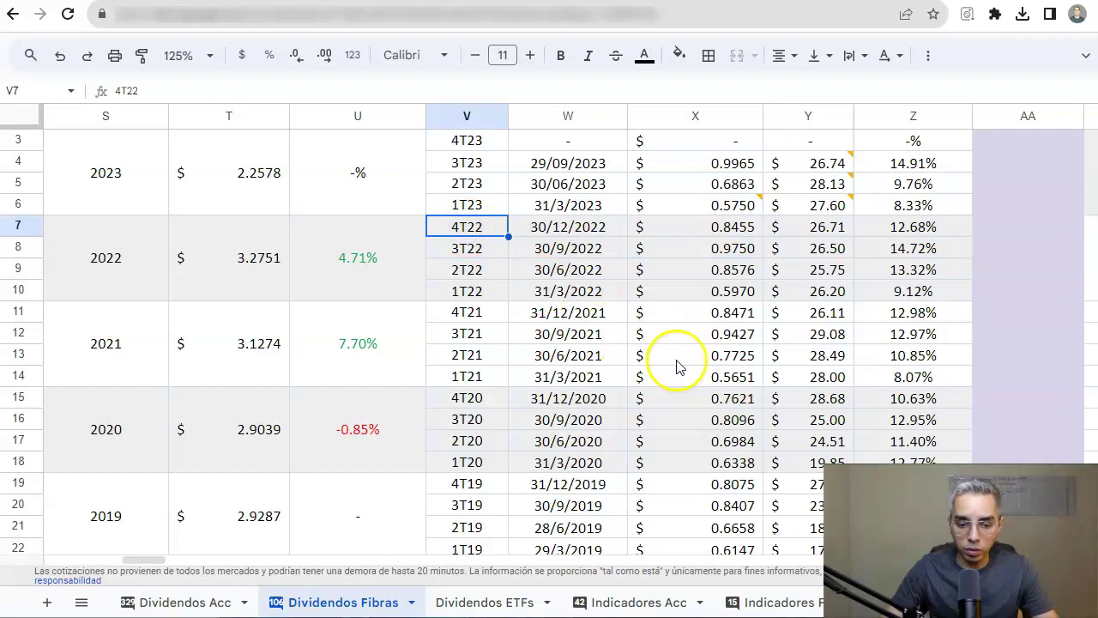
{"action": "left_click", "coordinate": [674, 333]}
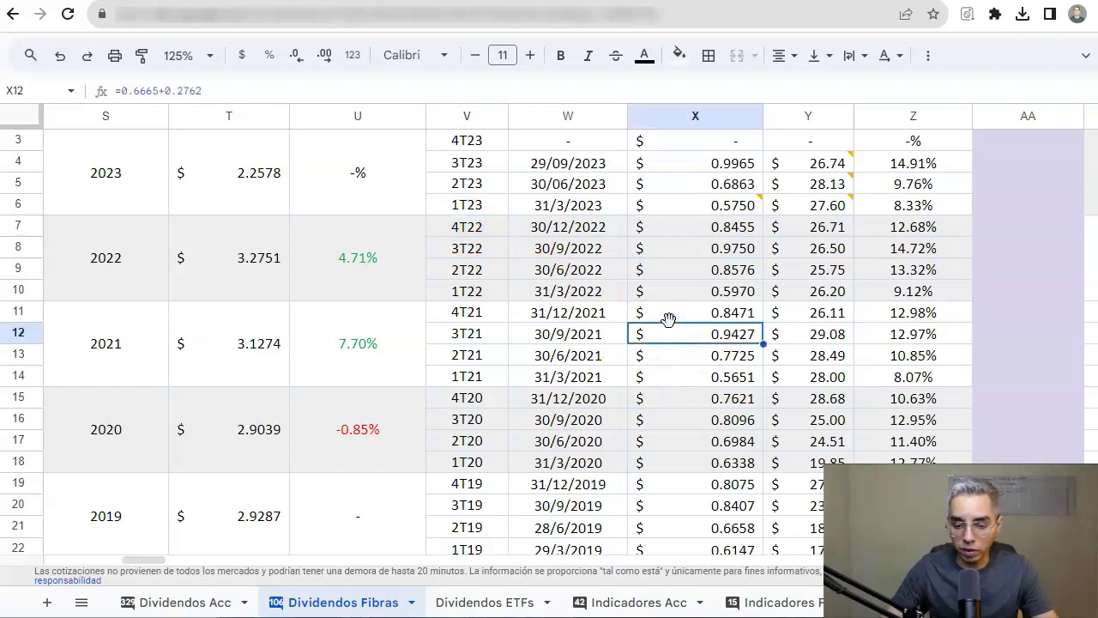
Check FCFE18's third-quarter dividends for 2020, 2019 and 2018, and return to the start of its dividend table
{"action": "scroll", "coordinate": [668, 318], "scroll_direction": "down", "scroll_amount": 3}
{"action": "left_click", "coordinate": [674, 287]}
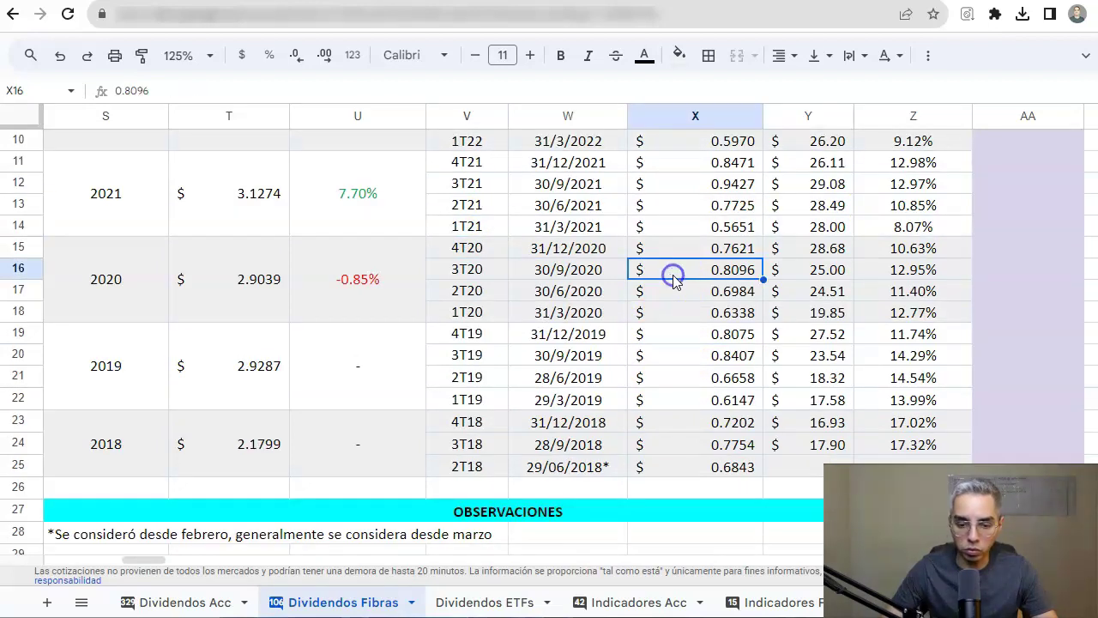
{"action": "left_click", "coordinate": [676, 355]}
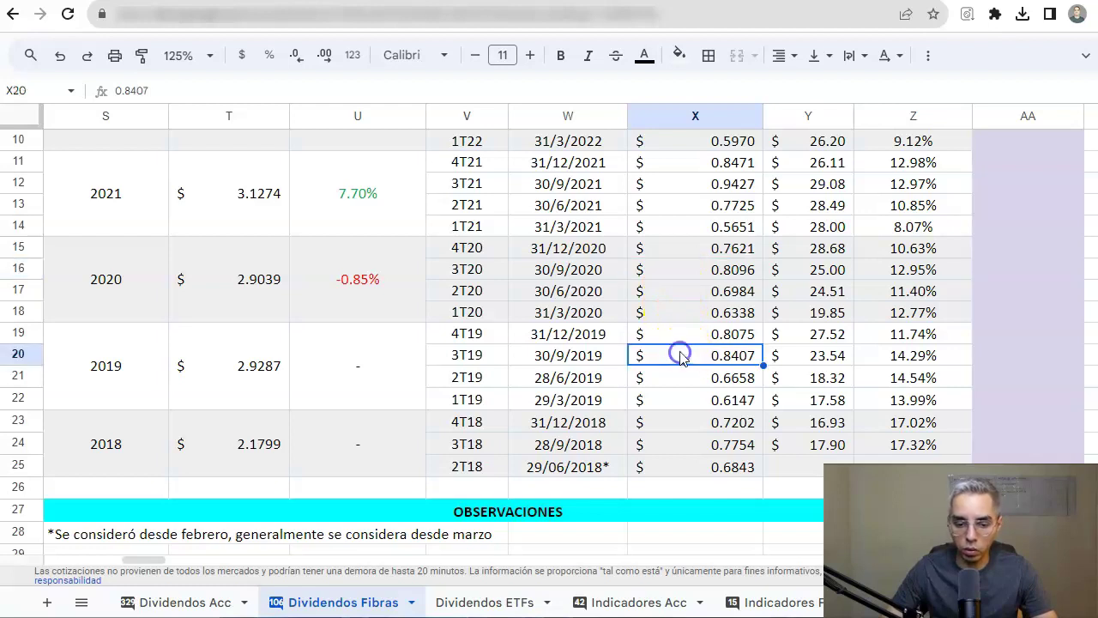
{"action": "left_click", "coordinate": [681, 271]}
{"action": "left_click", "coordinate": [681, 454]}
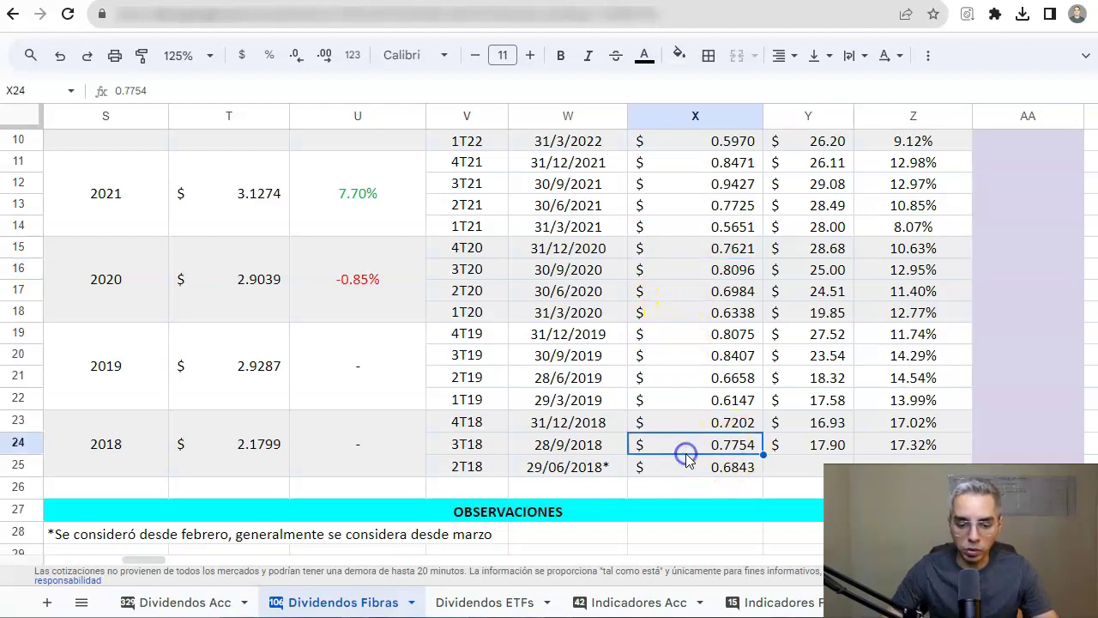
{"action": "scroll", "coordinate": [669, 424], "scroll_direction": "up", "scroll_amount": 5}
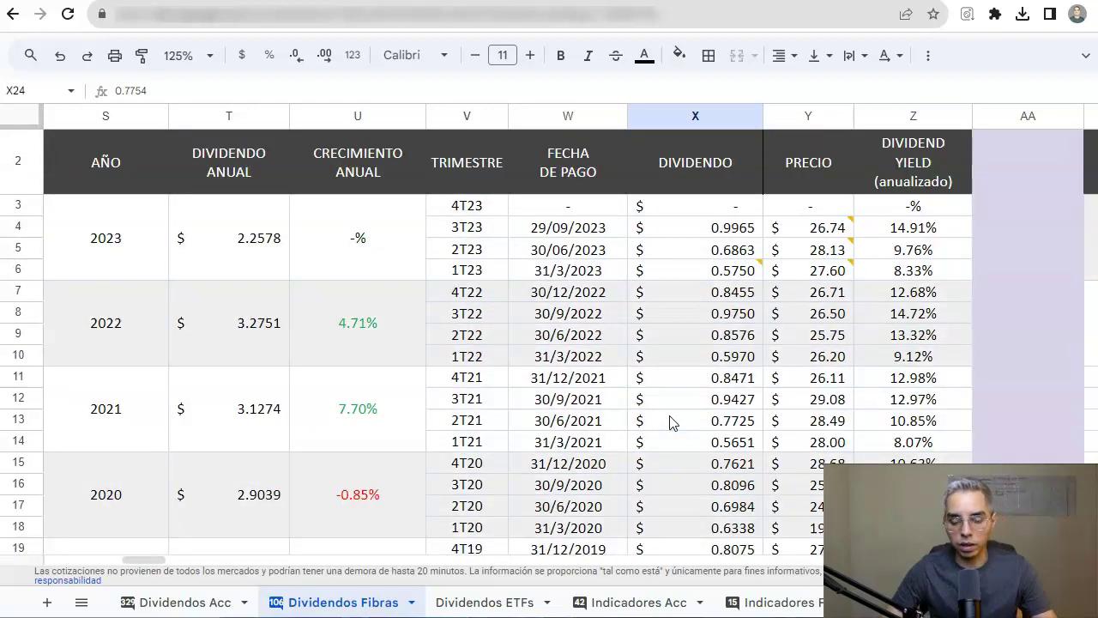
{"action": "scroll", "coordinate": [671, 422], "scroll_direction": "up", "scroll_amount": 1}
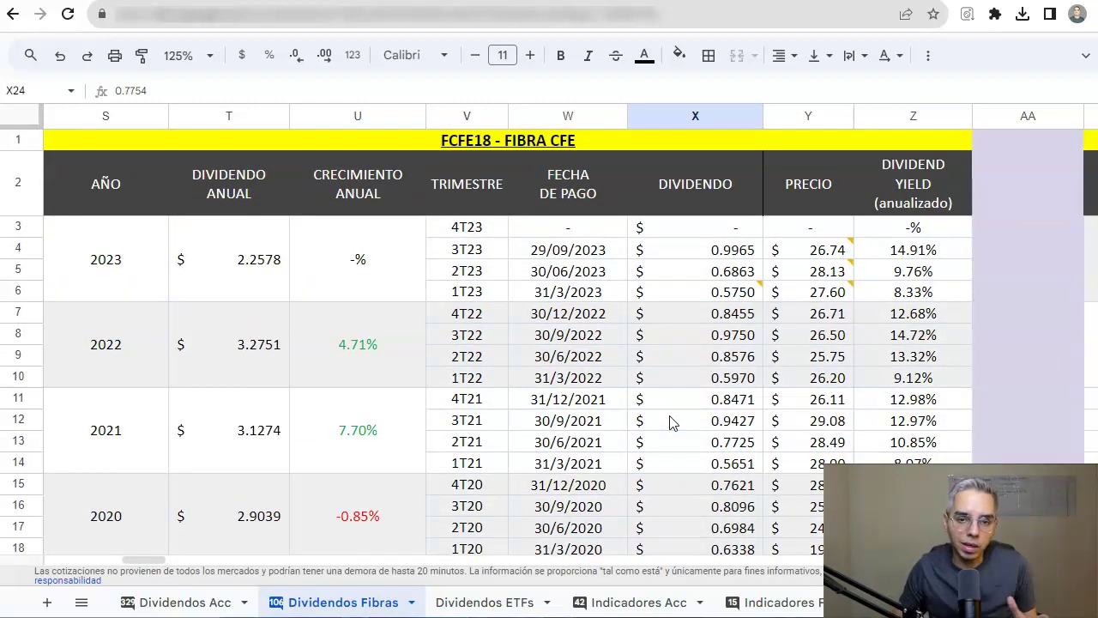